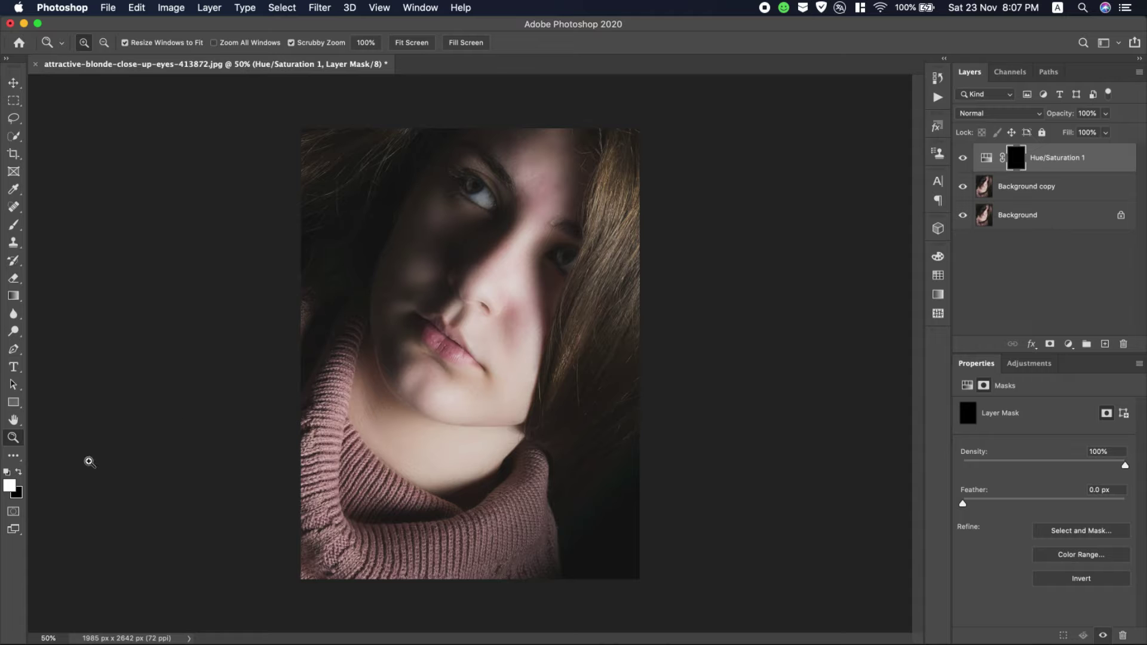
Step: With a white brush of size 25, paint the Hue/Saturation 1 mask along the upper lip's outline and the lower lip's outer edge
left_click(436, 345)
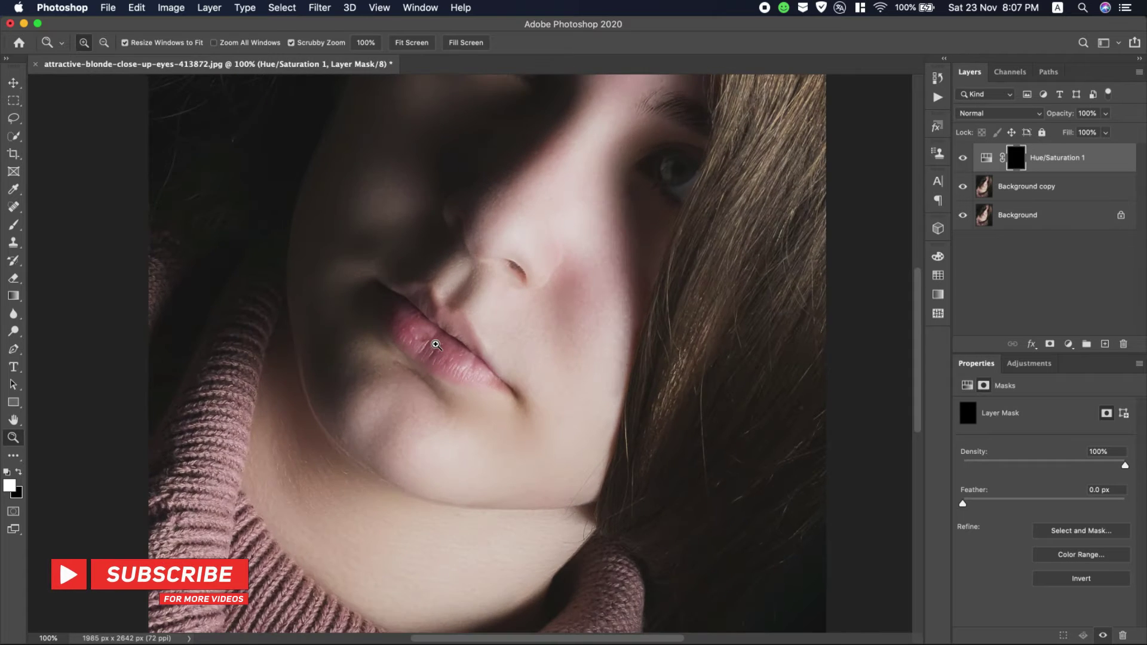
left_click(418, 334)
left_click(365, 343)
scroll(365, 343, "up", 1)
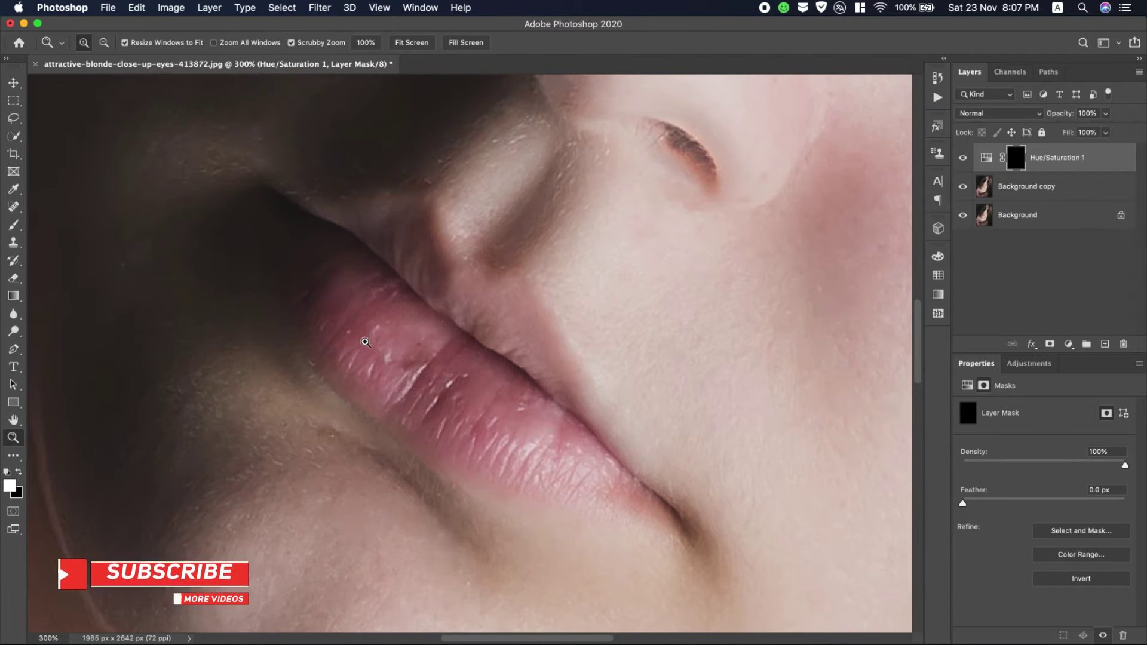
left_click(13, 224)
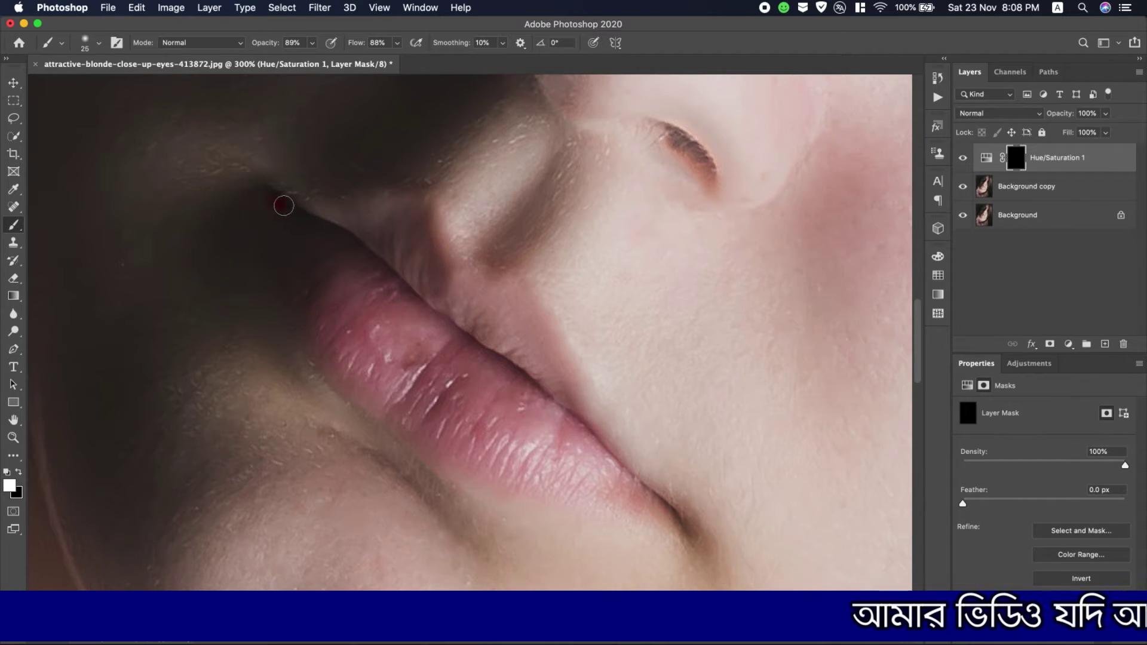
mouse_move(284, 206)
left_mouse_down()
mouse_move(420, 202)
mouse_move(446, 281)
mouse_move(517, 286)
mouse_move(597, 440)
mouse_move(680, 521)
mouse_move(521, 496)
mouse_move(456, 470)
left_mouse_up()
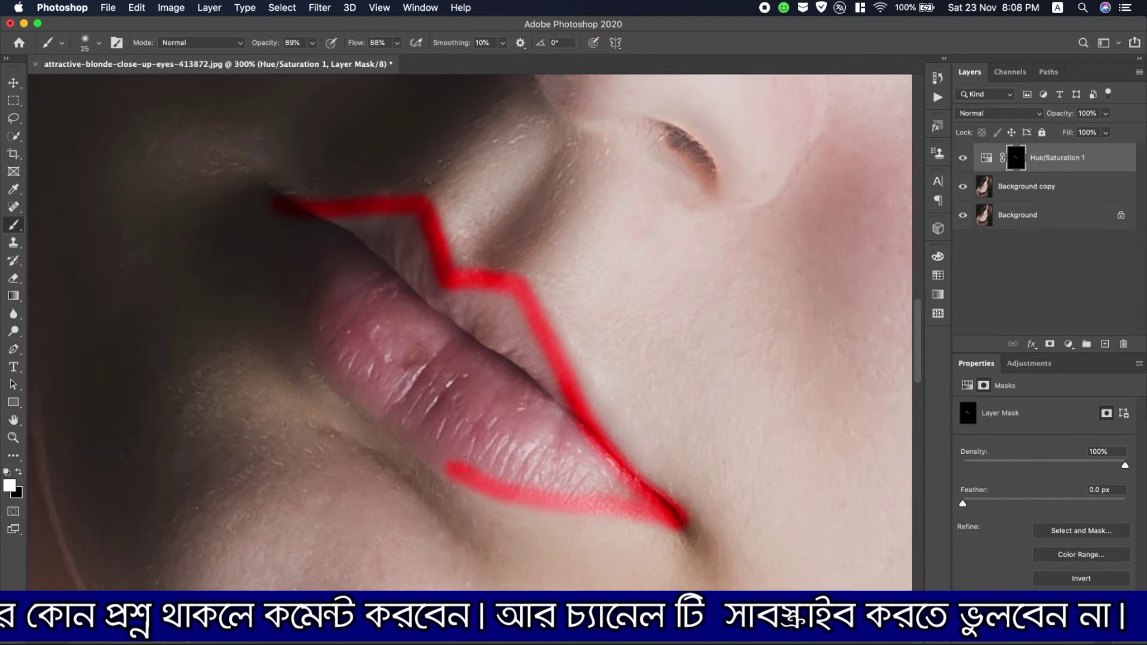
left_click_drag(454, 472, 326, 362)
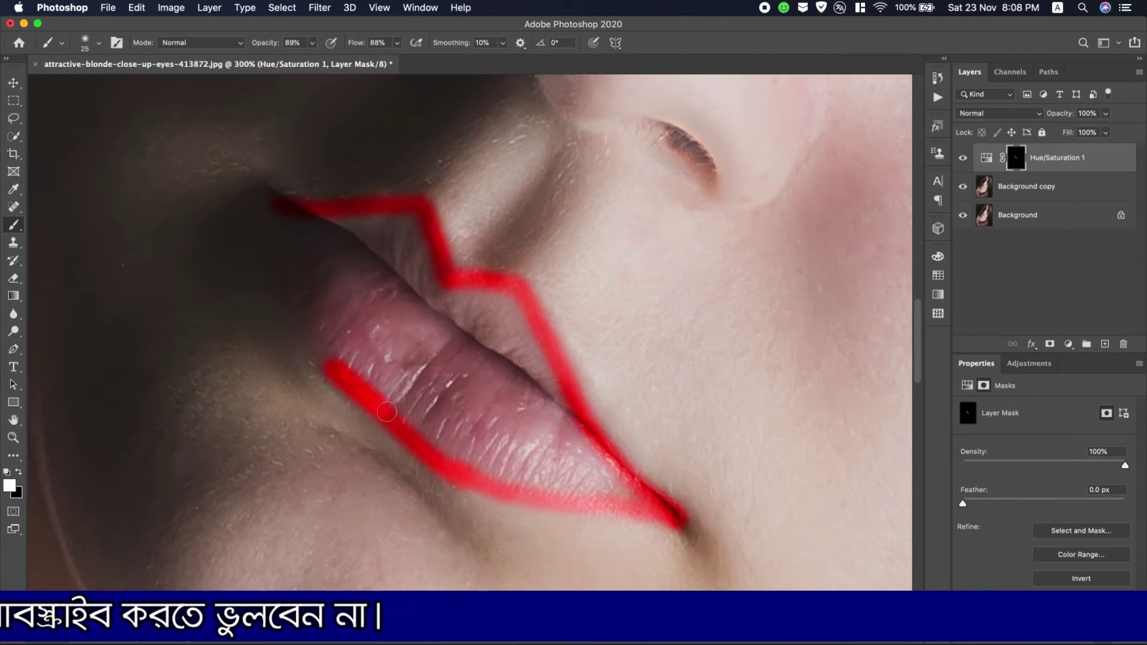
Step: Extend the white mask painting inward over the lower lip's edge, both mouth corners and most of the upper lip
mouse_move(386, 411)
left_mouse_down()
mouse_move(497, 484)
mouse_move(625, 496)
left_mouse_up()
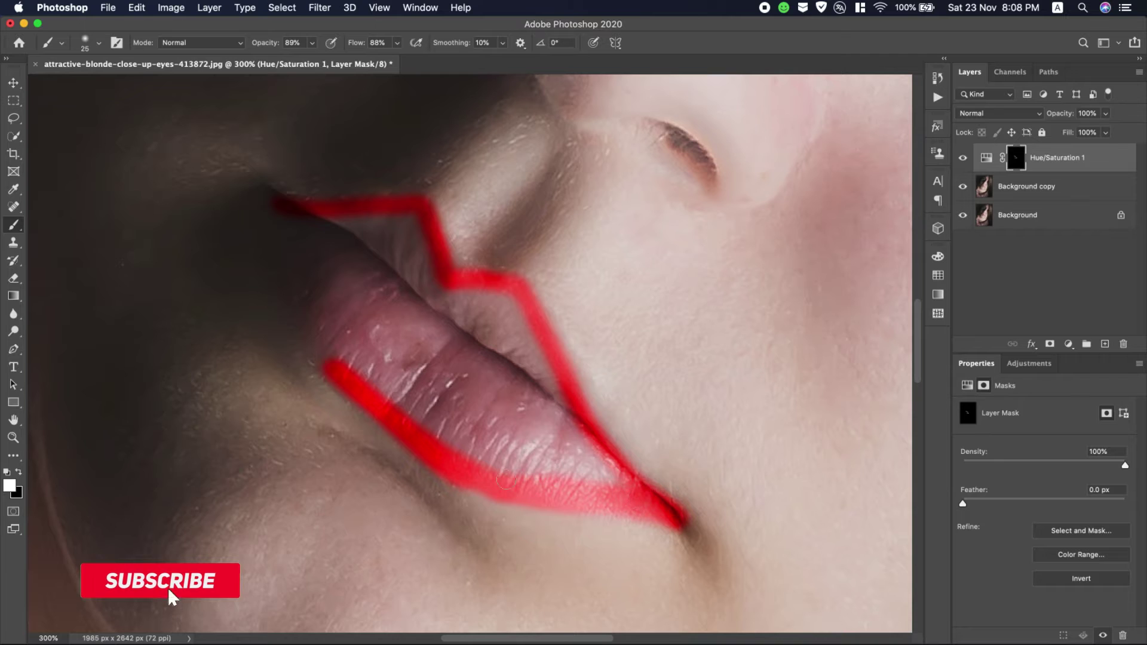
mouse_move(506, 478)
left_mouse_down()
mouse_move(574, 472)
mouse_move(612, 488)
mouse_move(574, 464)
mouse_move(491, 450)
left_mouse_up()
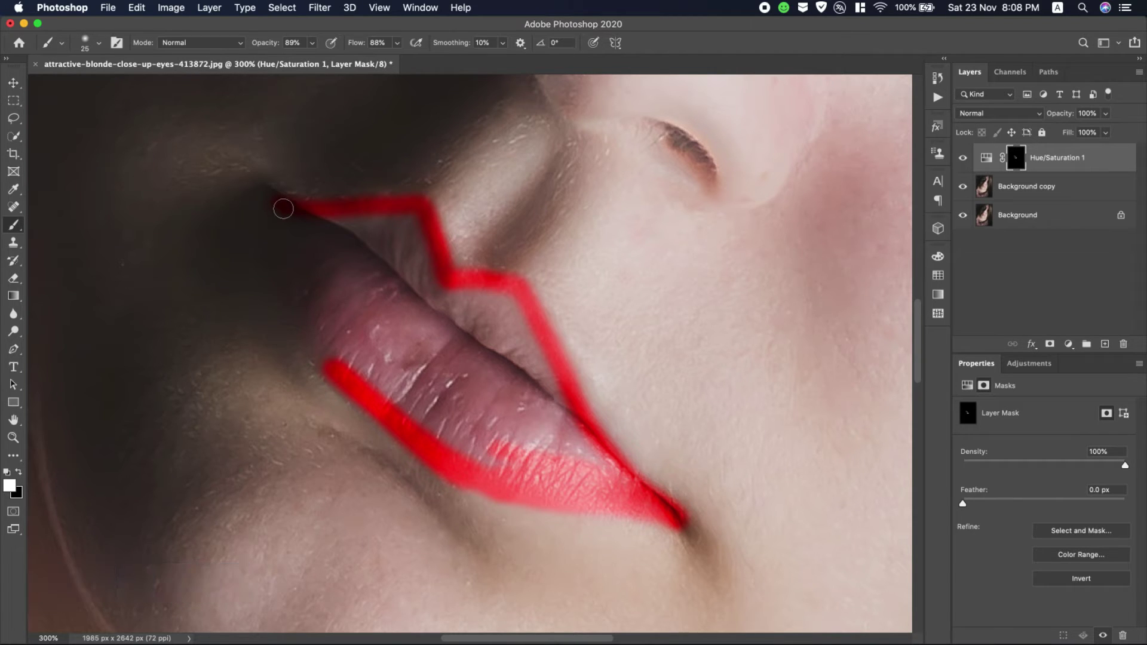
mouse_move(285, 213)
left_mouse_down()
mouse_move(292, 271)
mouse_move(336, 368)
mouse_move(313, 321)
mouse_move(310, 257)
mouse_move(292, 213)
mouse_move(406, 221)
mouse_move(436, 277)
left_mouse_up()
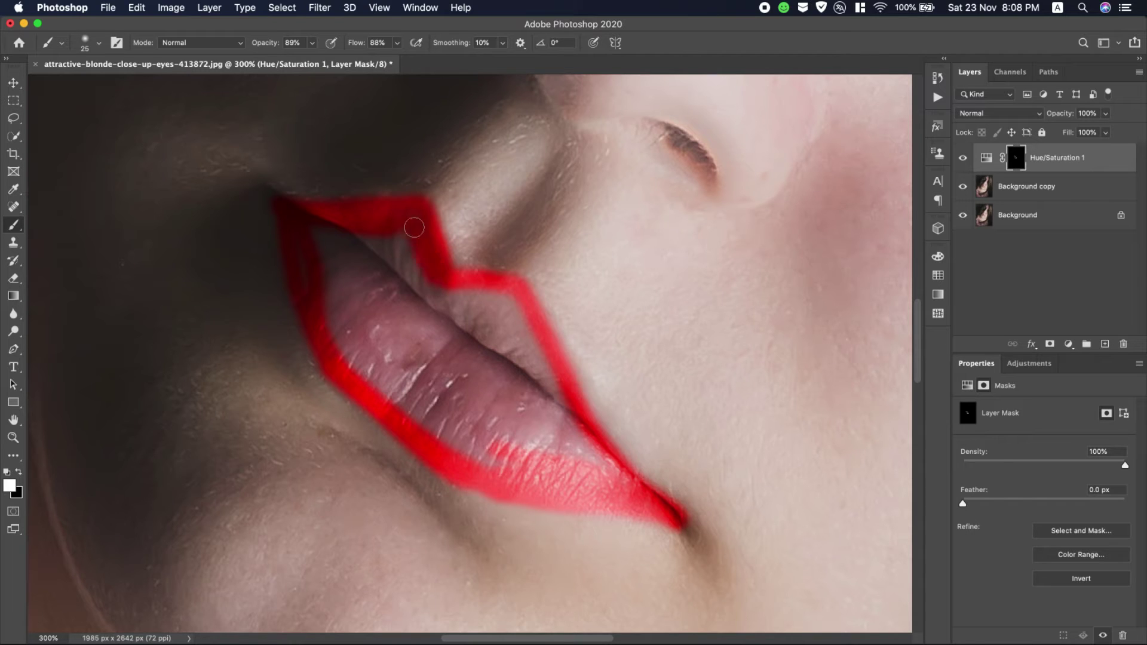
mouse_move(414, 228)
left_mouse_down()
mouse_move(454, 301)
mouse_move(439, 284)
mouse_move(502, 302)
mouse_move(478, 296)
mouse_move(541, 354)
left_mouse_up()
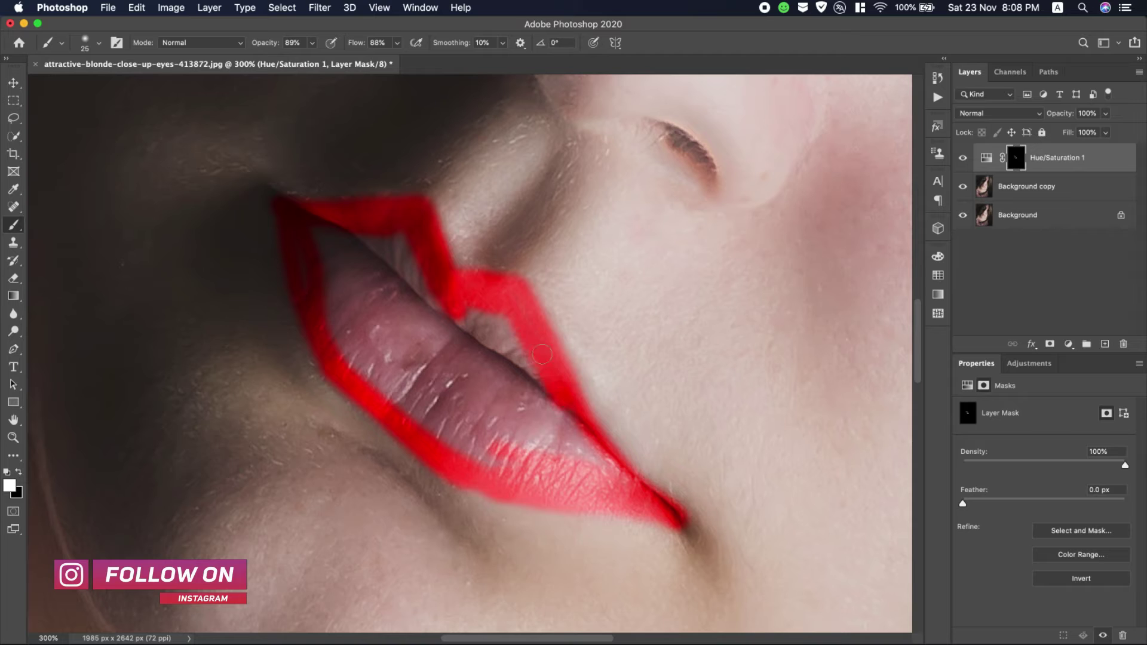
mouse_move(510, 294)
left_mouse_down()
mouse_move(526, 412)
mouse_move(567, 421)
mouse_move(496, 311)
mouse_move(472, 311)
mouse_move(616, 475)
left_mouse_up()
left_click_drag(573, 432, 462, 356)
Step: Enlarge the brush to 40 and fill the remaining unpainted areas of both lips on the mask
key("bracketright")
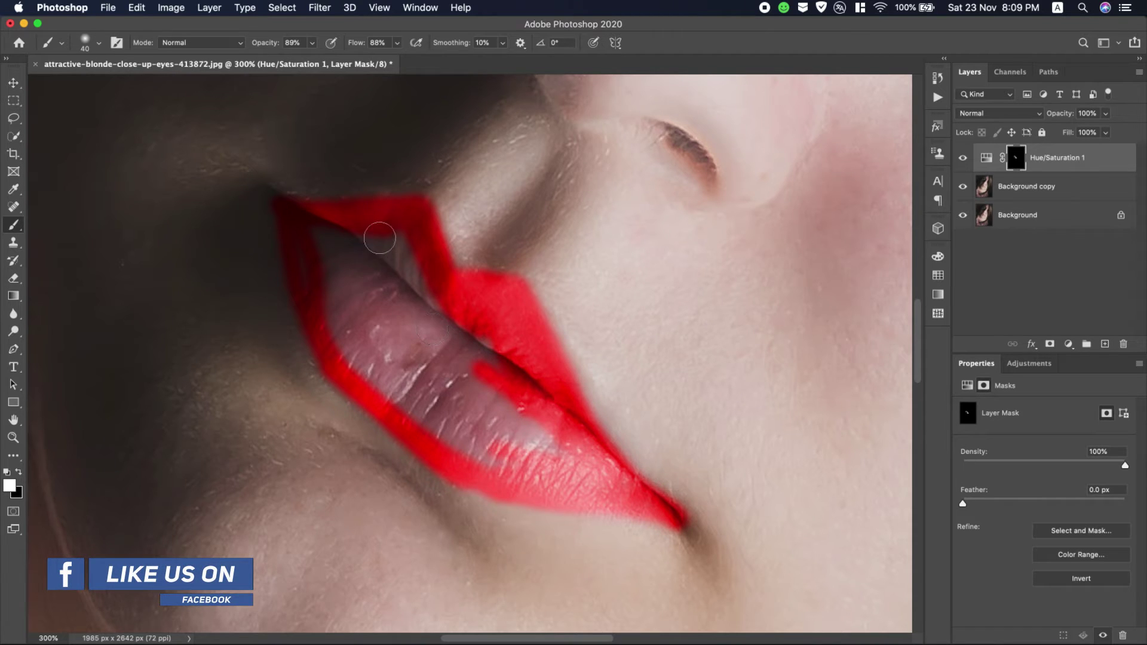
mouse_move(379, 235)
left_mouse_down()
mouse_move(426, 320)
mouse_move(371, 247)
mouse_move(478, 358)
mouse_move(412, 311)
mouse_move(526, 424)
mouse_move(599, 476)
mouse_move(472, 406)
mouse_move(517, 433)
left_mouse_up()
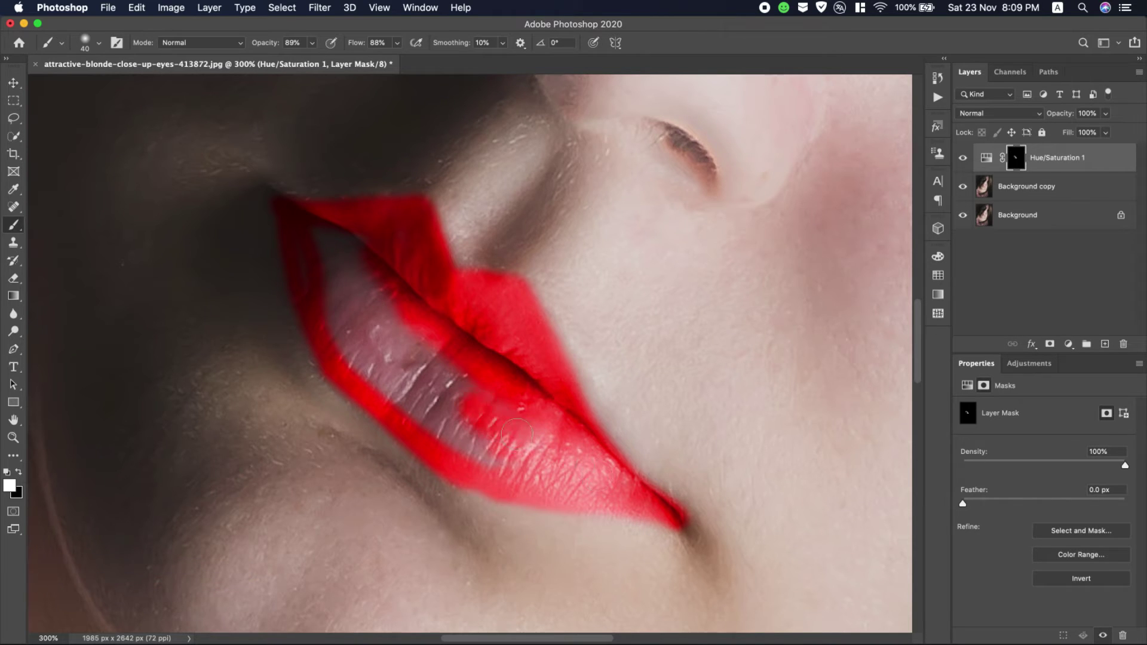
mouse_move(473, 396)
left_mouse_down()
mouse_move(548, 450)
mouse_move(509, 466)
mouse_move(424, 395)
mouse_move(411, 370)
mouse_move(456, 402)
mouse_move(363, 306)
mouse_move(459, 401)
mouse_move(376, 281)
mouse_move(469, 391)
left_mouse_up()
mouse_move(495, 460)
left_mouse_down()
mouse_move(448, 445)
mouse_move(461, 453)
mouse_move(339, 290)
mouse_move(348, 356)
mouse_move(363, 371)
mouse_move(319, 242)
left_mouse_up()
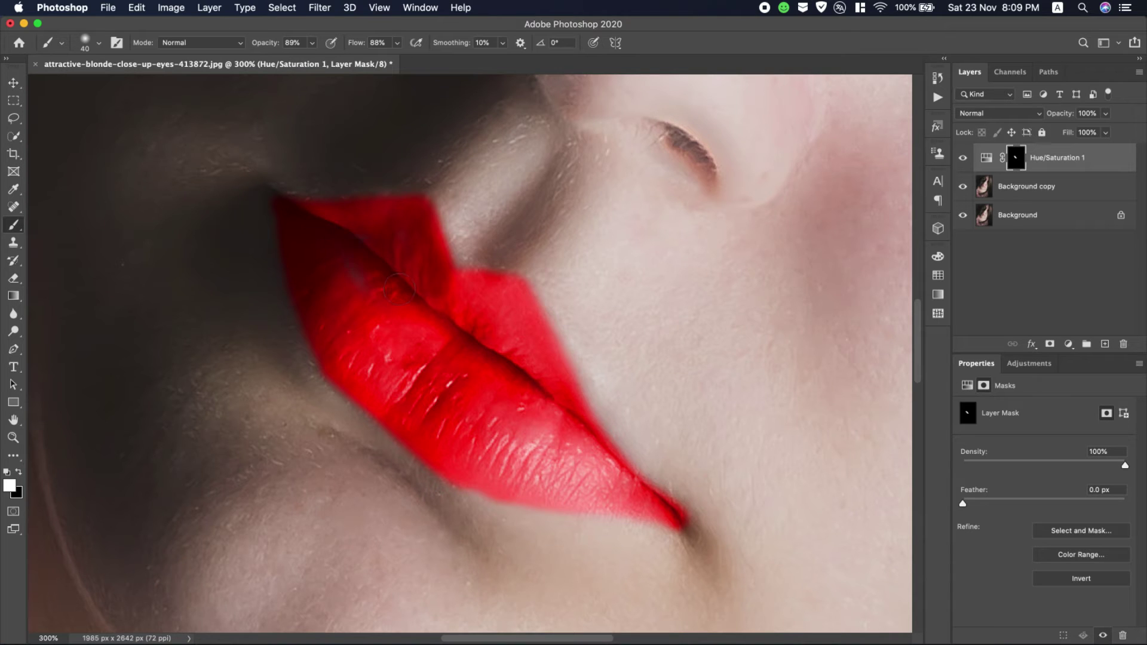
mouse_move(398, 290)
left_mouse_down()
mouse_move(355, 253)
mouse_move(369, 297)
left_mouse_up()
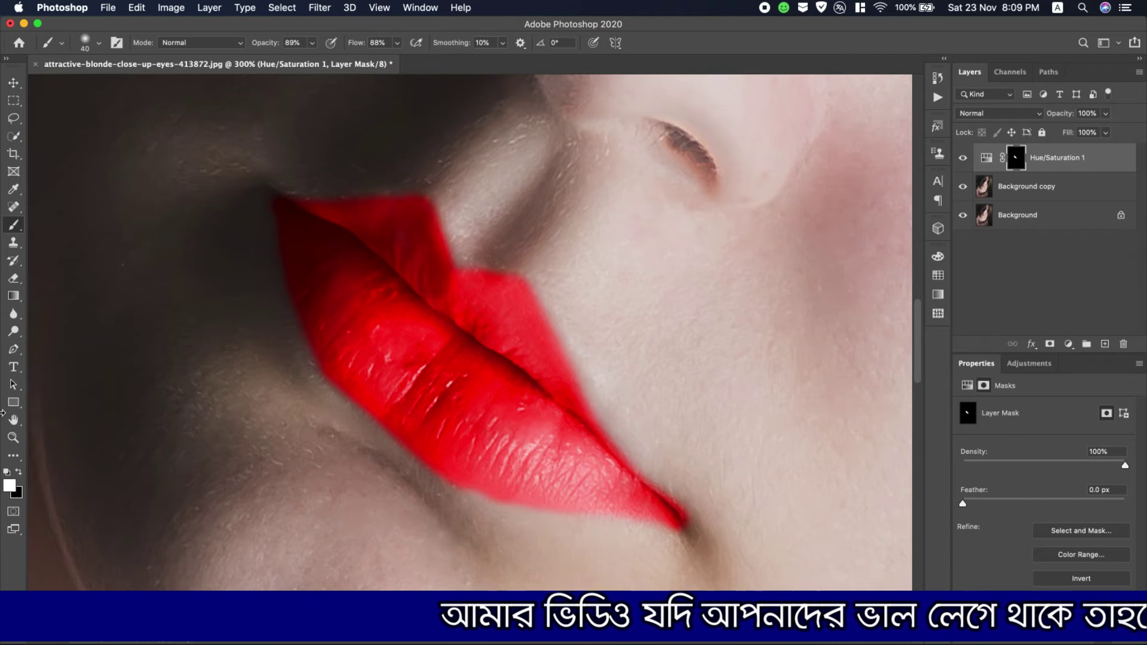
Step: Fit the whole portrait in view and set the Hue/Saturation 1 layer's blend mode to Multiply
left_click(12, 438)
left_click(410, 41)
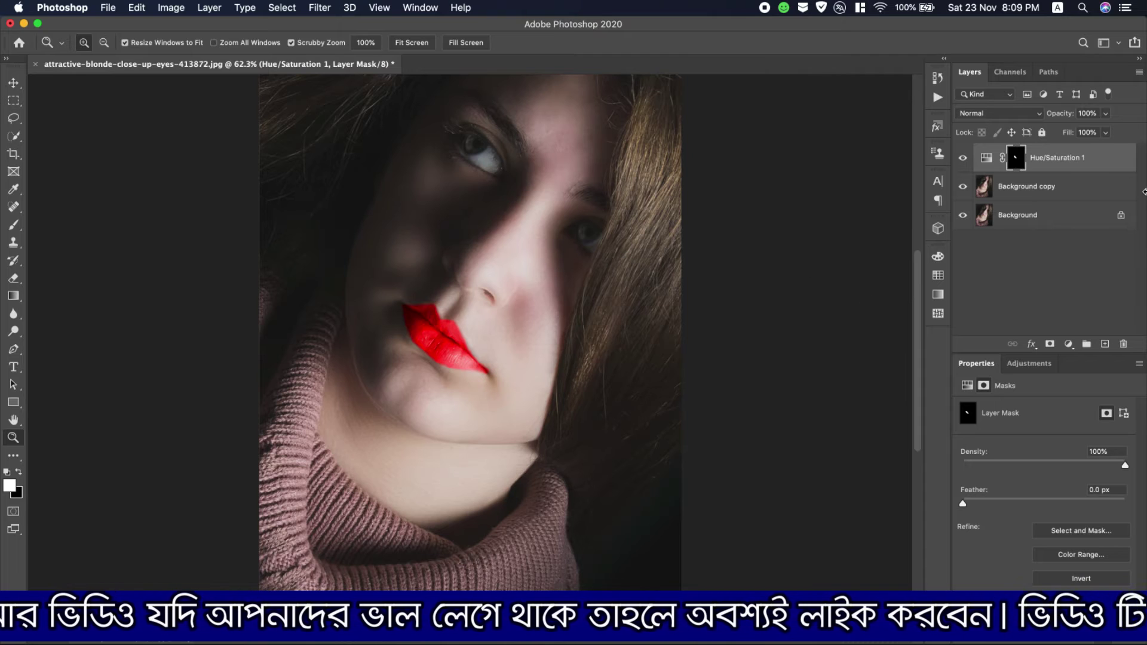
left_click(991, 114)
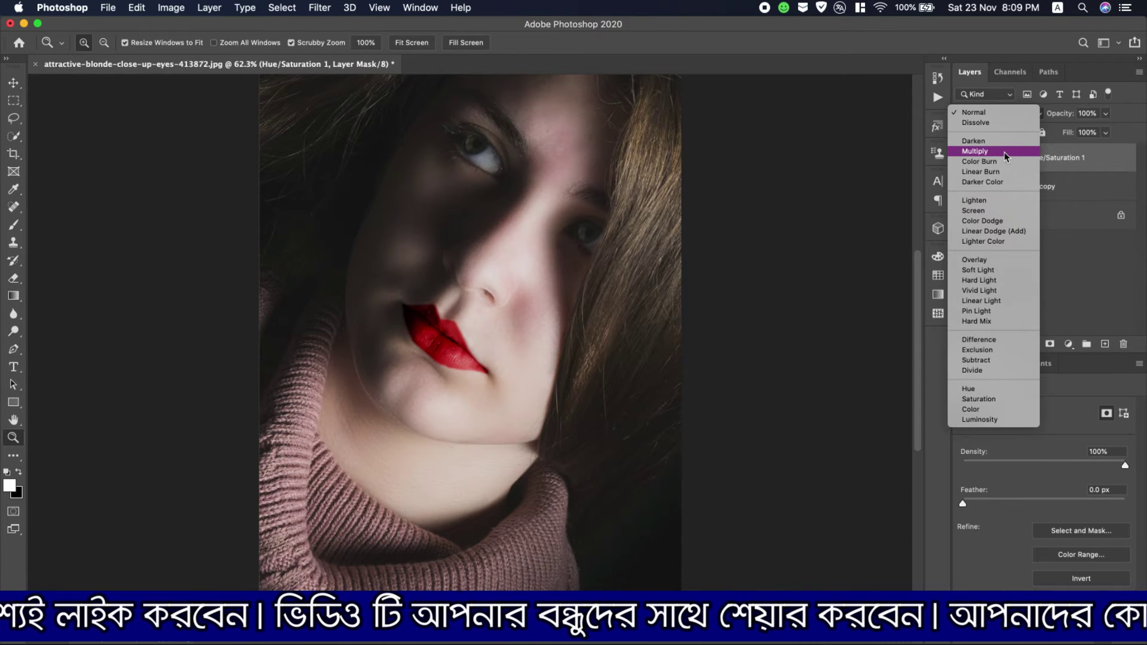
left_click(1005, 156)
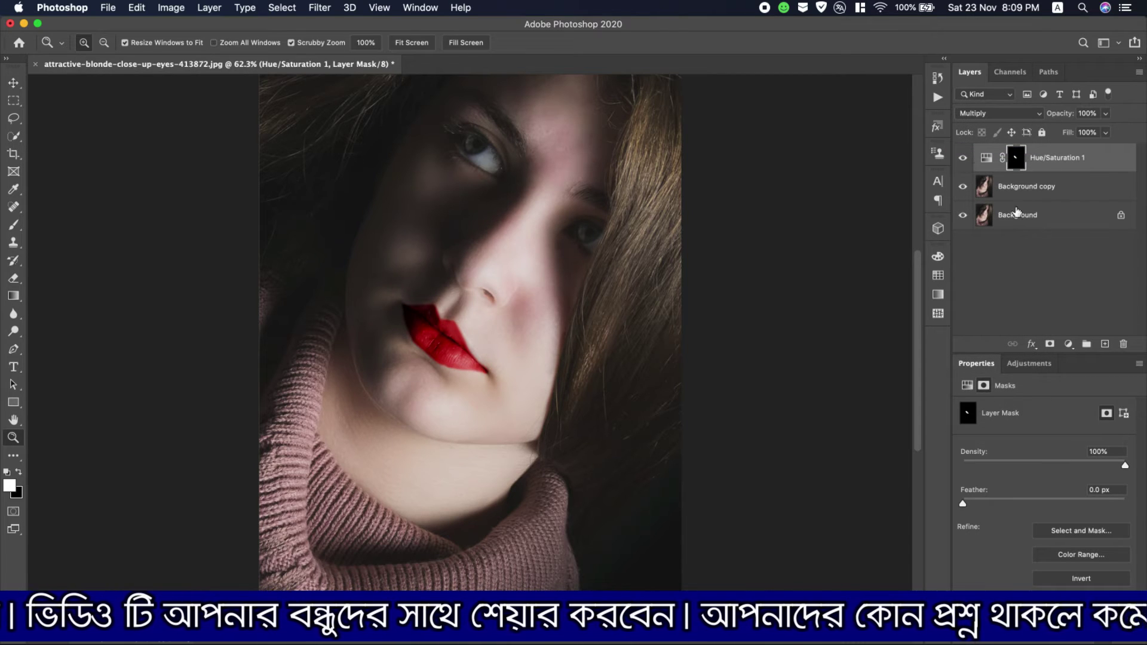
Step: Set the Hue/Saturation 1 layer's Blend If to 0/33 and 255 for This Layer, and 0/24 and 154/252 for Underlying Layer
double_click(1118, 167)
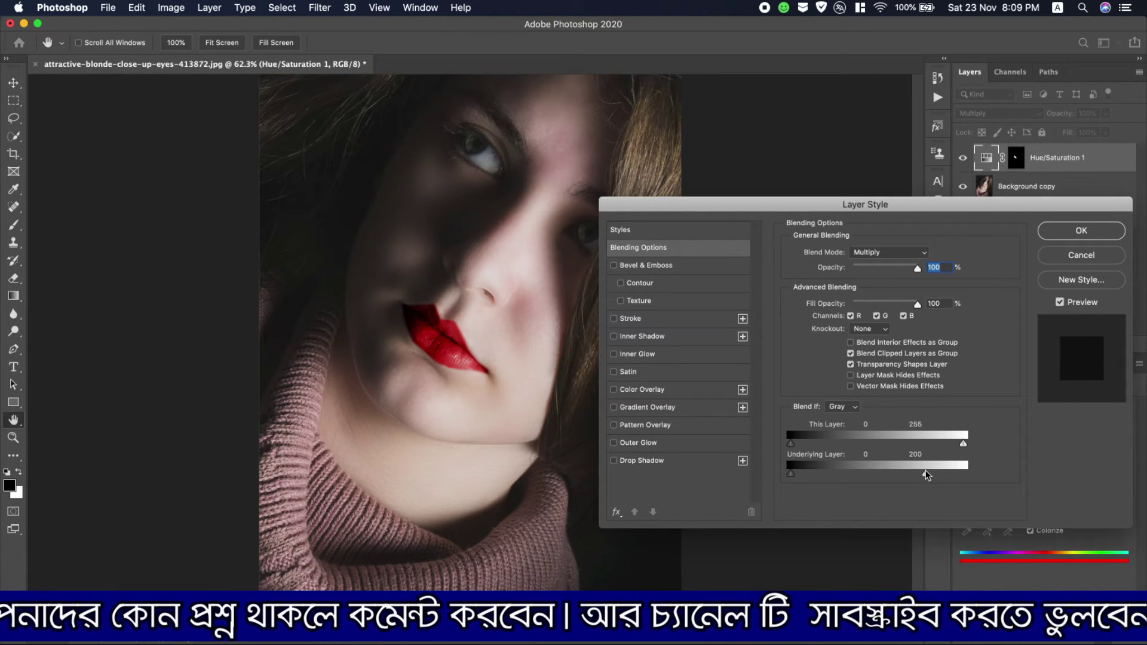
left_click_drag(926, 472, 917, 472)
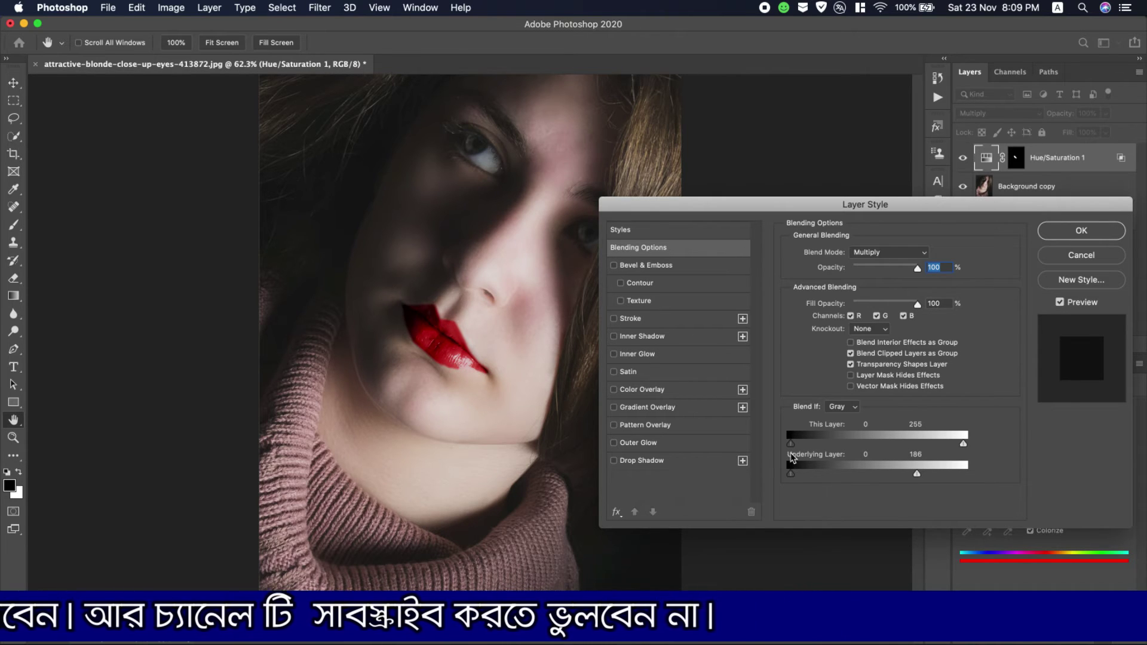
mouse_move(790, 444)
left_mouse_down()
mouse_move(819, 447)
mouse_move(807, 445)
left_mouse_up()
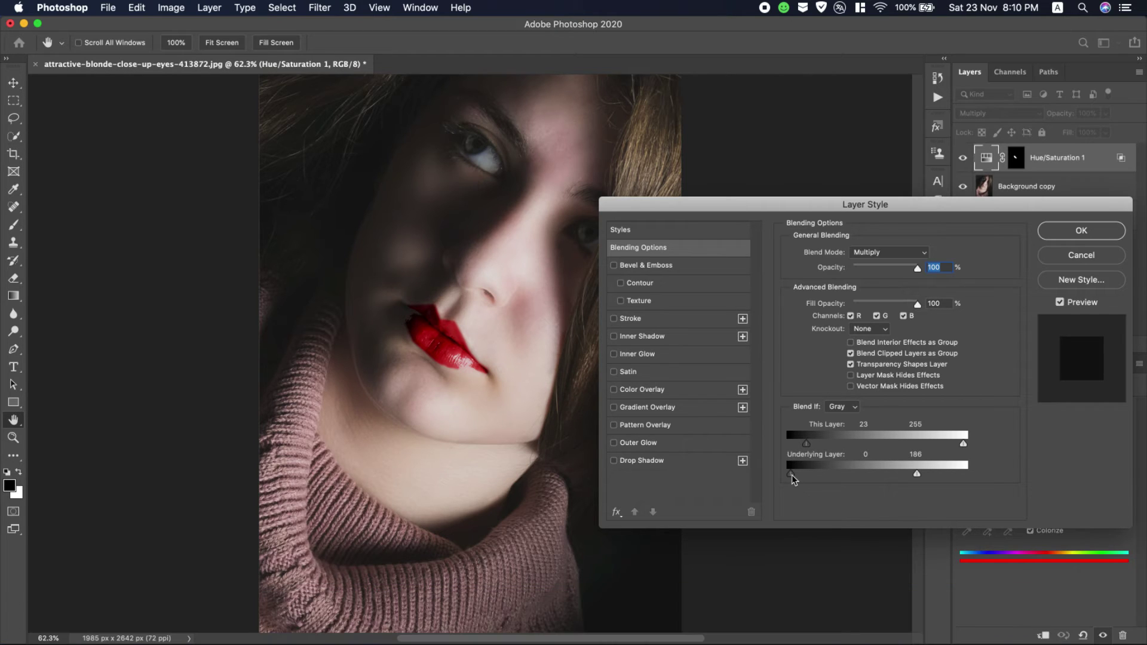
mouse_move(790, 474)
left_mouse_down()
mouse_move(826, 478)
mouse_move(775, 472)
left_mouse_up()
left_click_drag(808, 445, 807, 474)
mouse_move(928, 476)
left_mouse_down()
mouse_move(941, 476)
mouse_move(895, 474)
mouse_move(945, 476)
left_mouse_up()
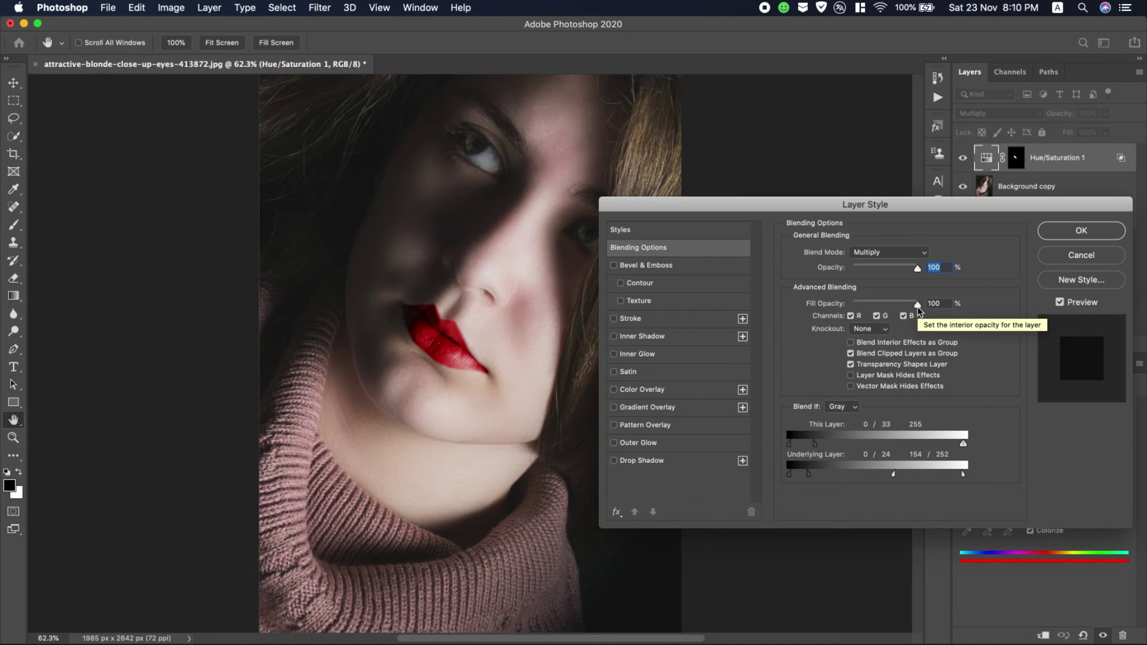
mouse_move(917, 268)
left_mouse_down()
mouse_move(894, 269)
mouse_move(920, 269)
left_mouse_up()
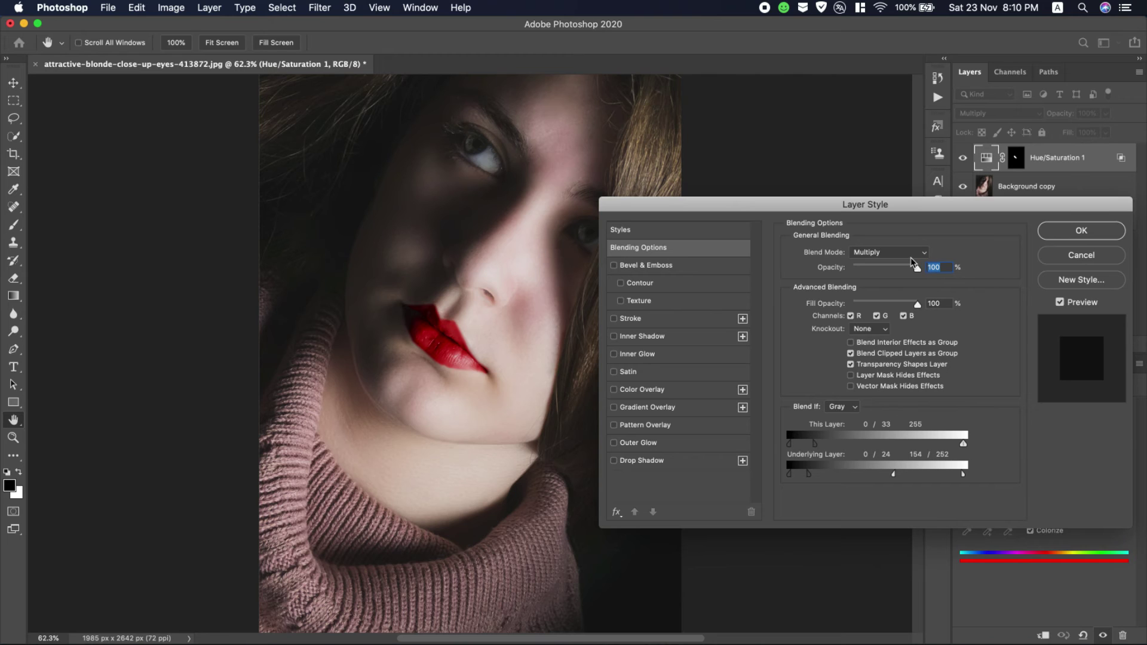
left_click(890, 252)
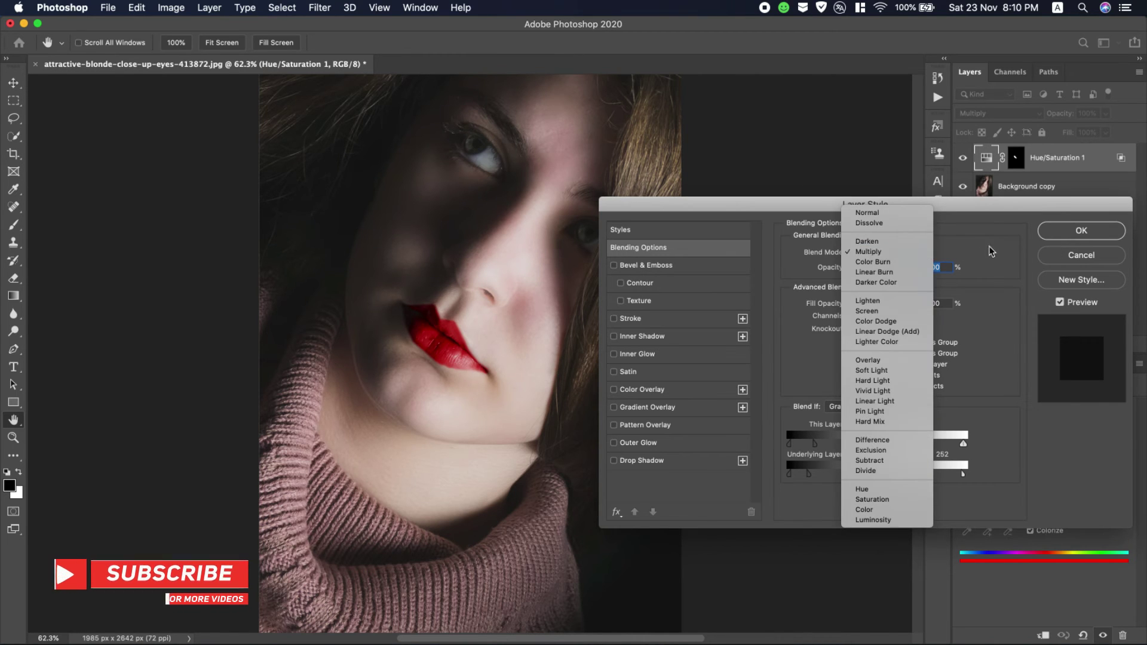
left_click(1098, 245)
left_click(1114, 234)
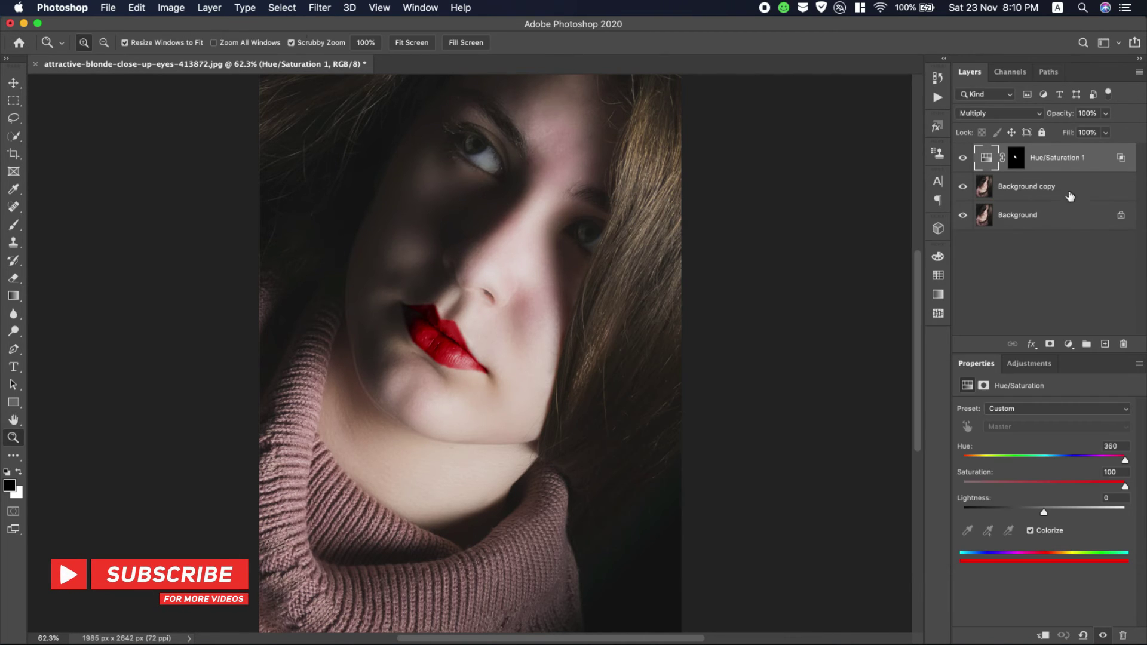
Step: Preview other blend modes, such as Hard Light, on the Hue/Saturation 1 layer and keep Multiply at 100% opacity
left_click(1020, 118)
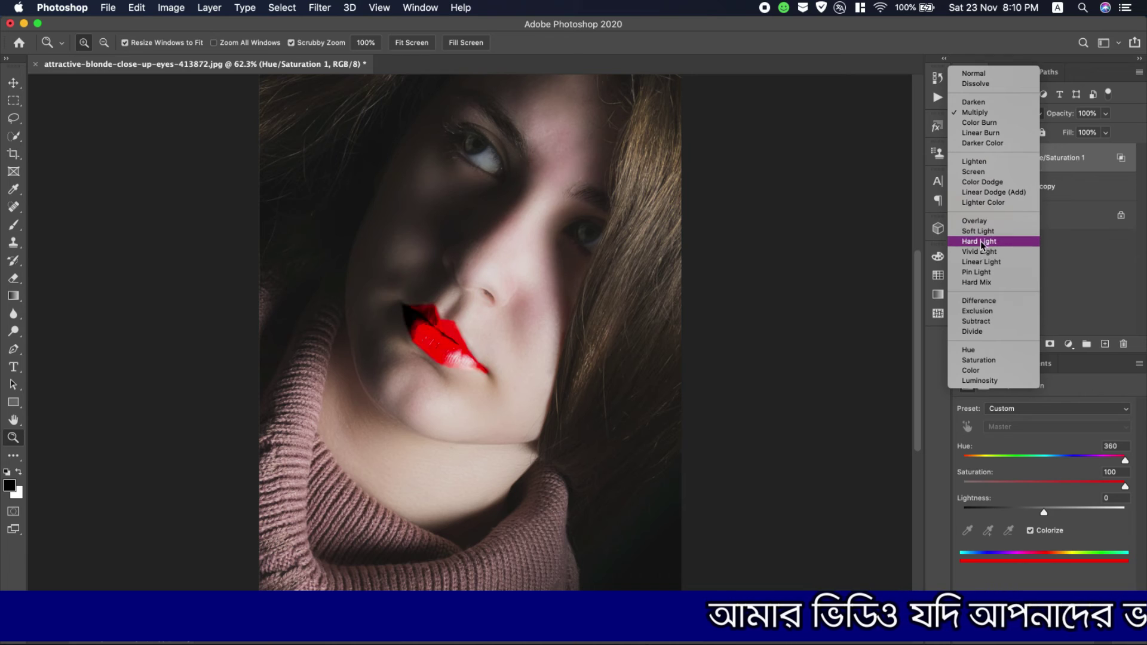
left_click(995, 112)
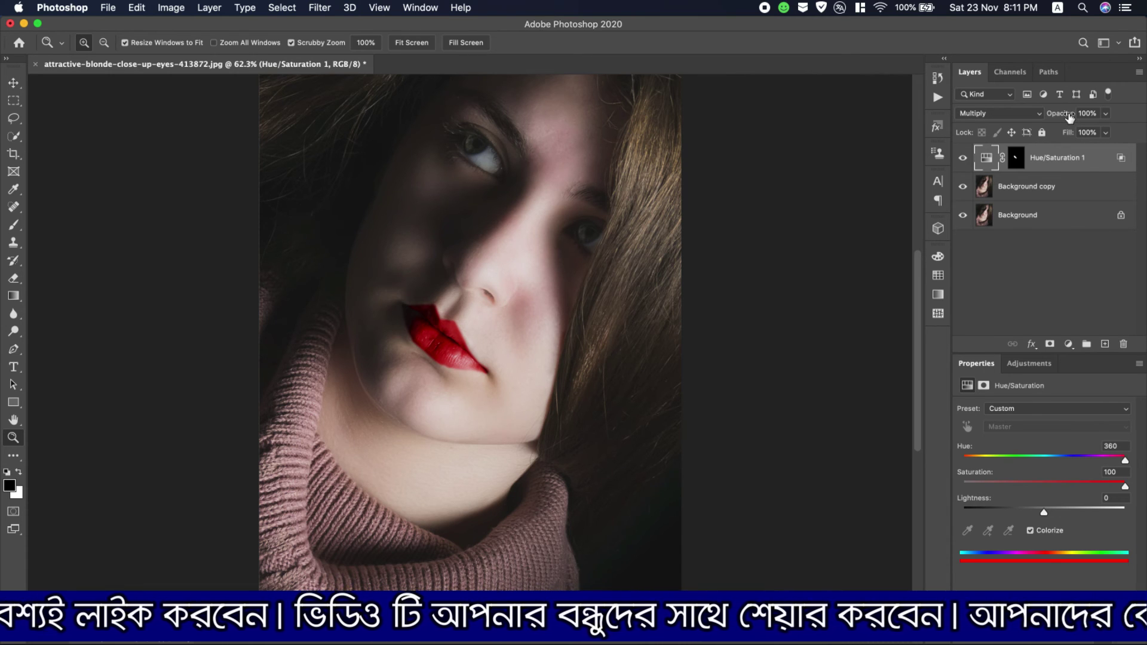
left_click_drag(1069, 116, 1144, 225)
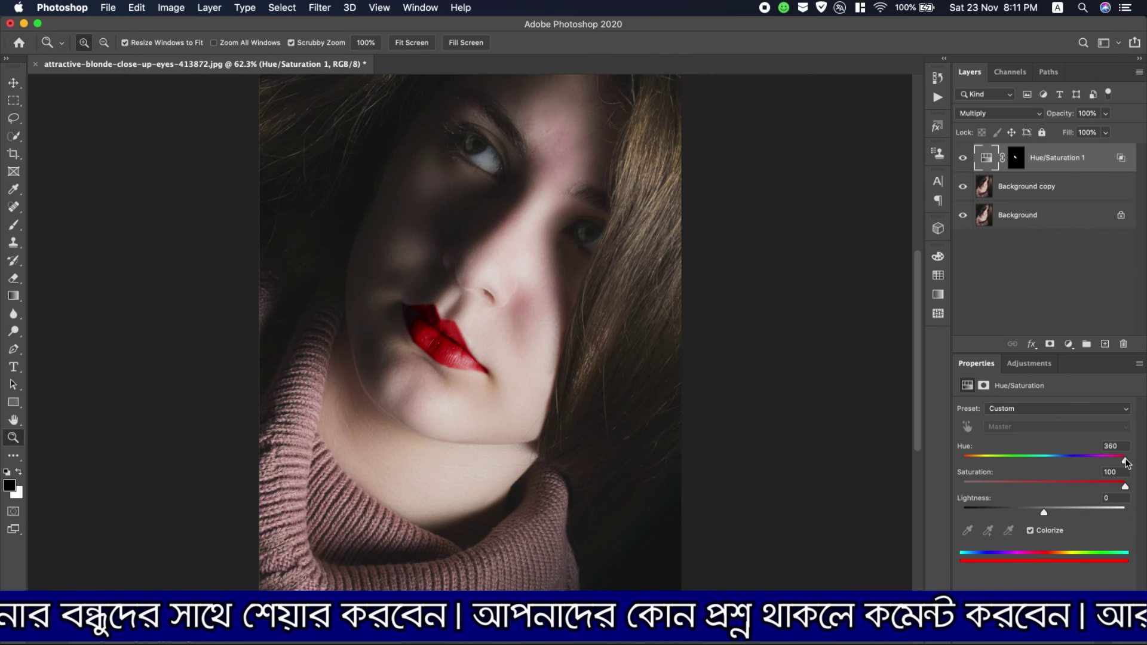
Step: Shift the Hue/Saturation adjustment's hue to a green of about 136 to recolour the lips
left_click_drag(1126, 463, 1118, 462)
left_click_drag(1110, 460, 990, 462)
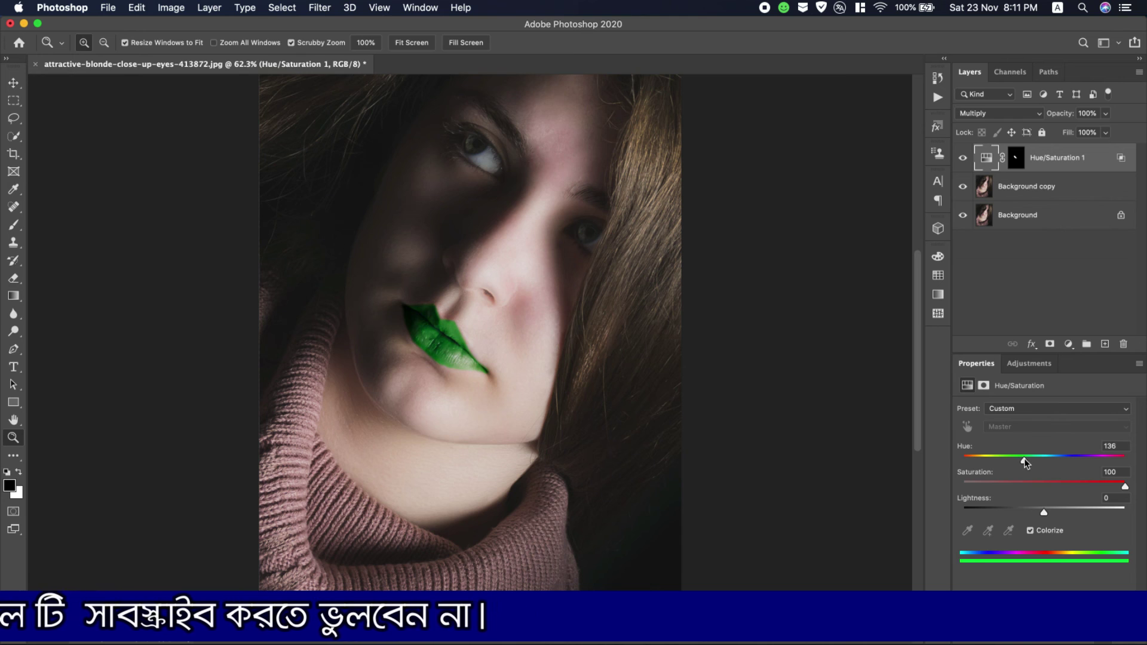